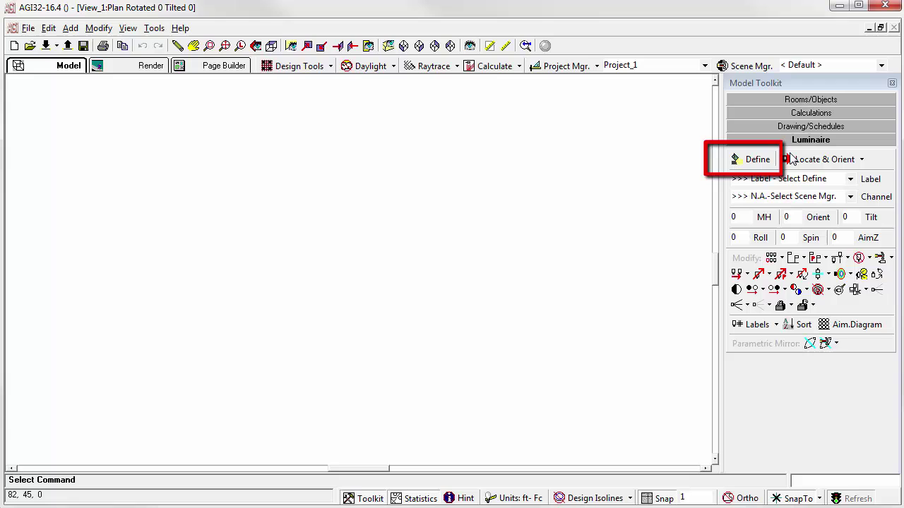
Start defining a luminaire and load the photometric file Zlroad_led_150.ies from the ZL-Area folder under ZL-Outdoor
{"action": "left_click", "coordinate": [758, 161]}
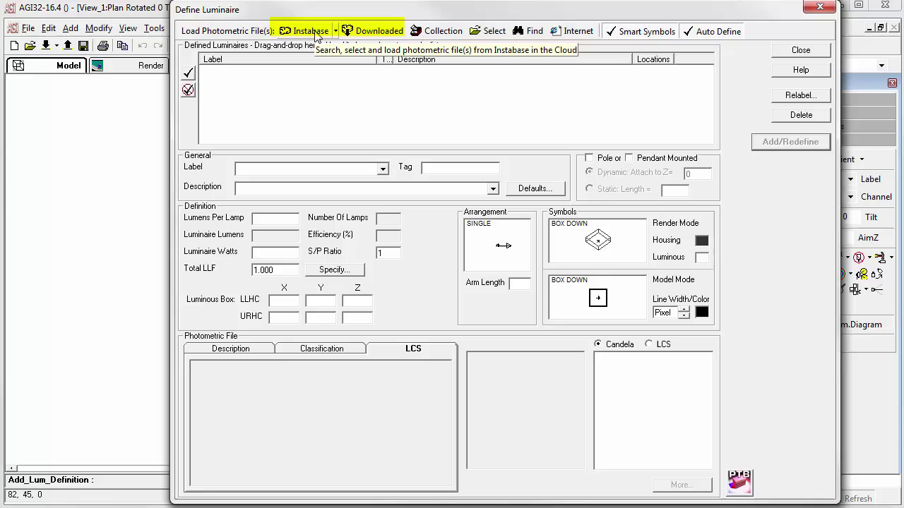
{"action": "left_click", "coordinate": [496, 32]}
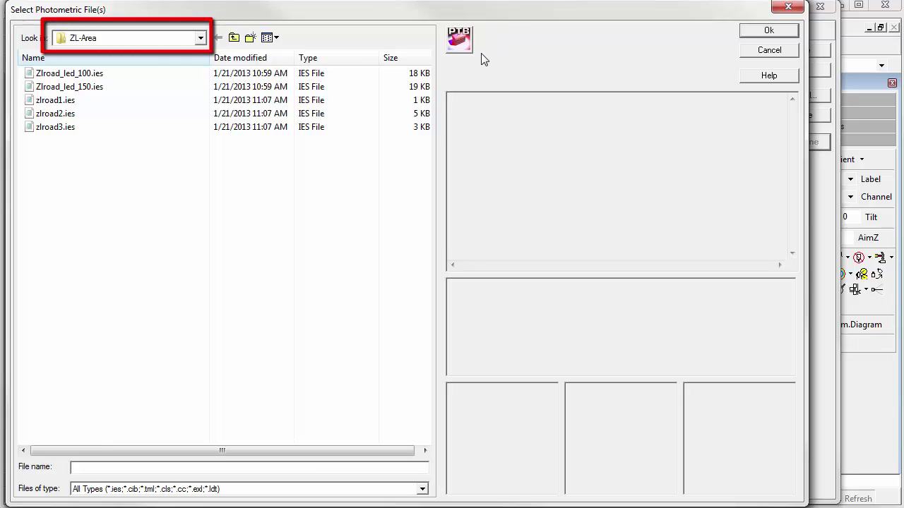
{"action": "left_click", "coordinate": [200, 38]}
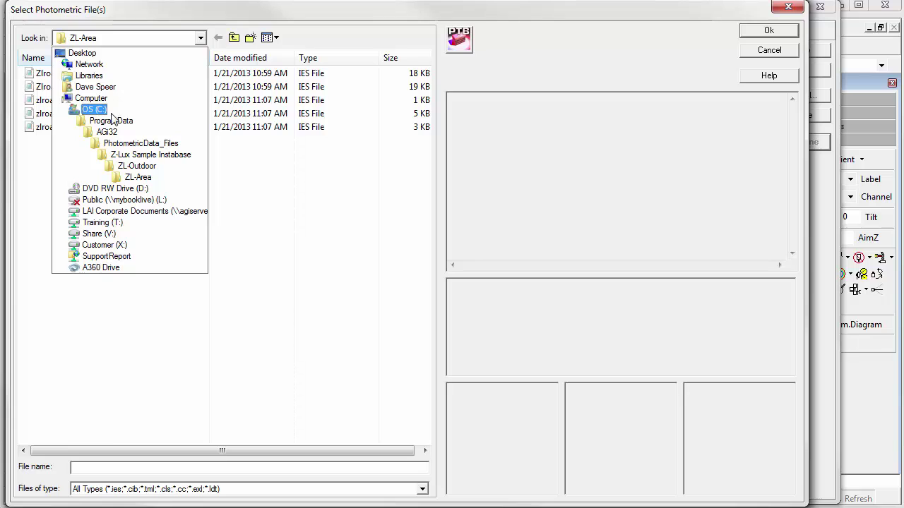
{"action": "left_click", "coordinate": [137, 166]}
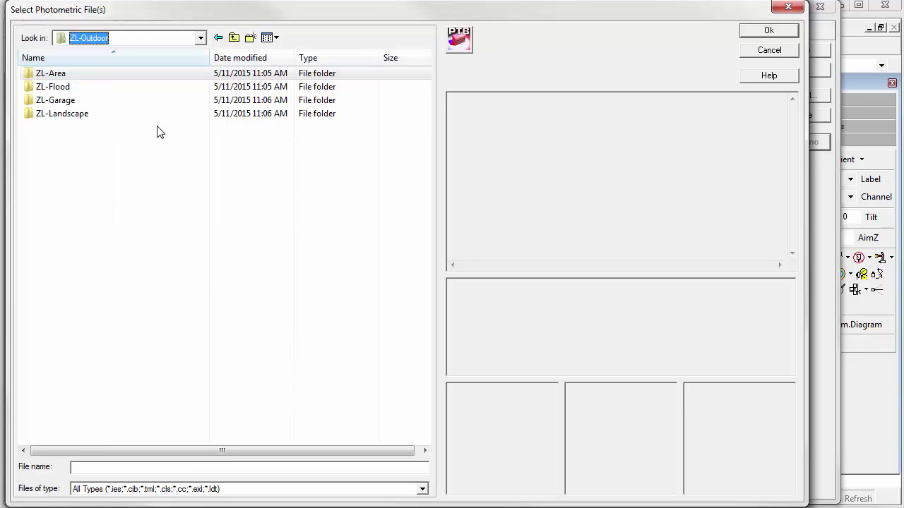
{"action": "double_click", "coordinate": [58, 75]}
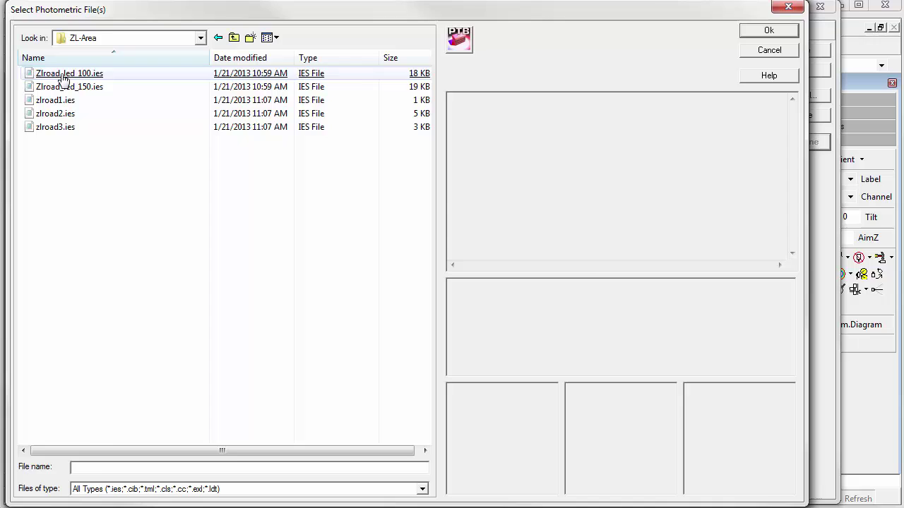
{"action": "left_click", "coordinate": [67, 86]}
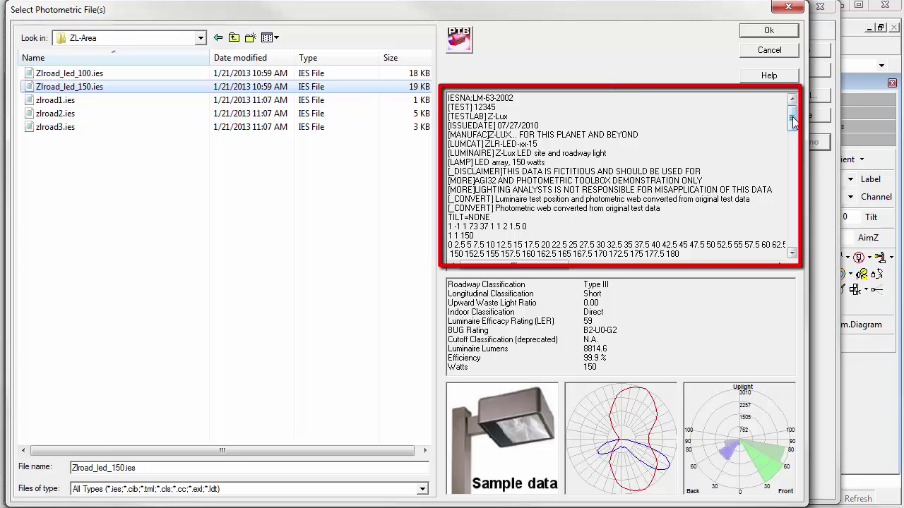
{"action": "mouse_move", "coordinate": [792, 121]}
{"action": "left_mouse_down"}
{"action": "mouse_move", "coordinate": [792, 145]}
{"action": "mouse_move", "coordinate": [792, 118]}
{"action": "left_mouse_up"}
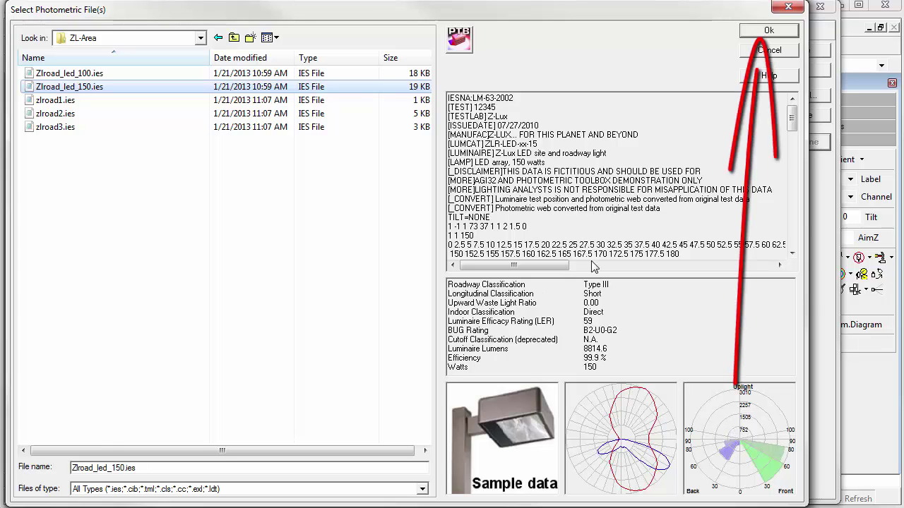
{"action": "left_click", "coordinate": [778, 33]}
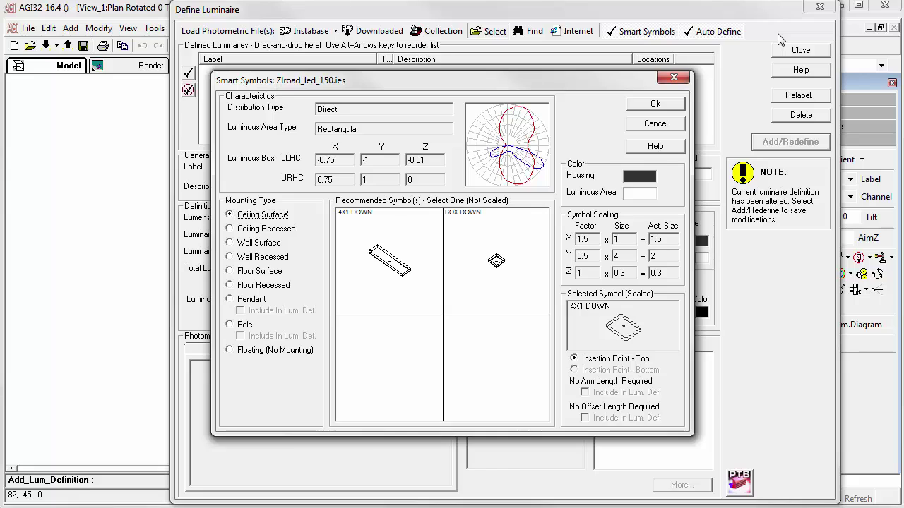
Set the luminaire's mounting type to Pole and assign the recommended BOX DOWN symbol
{"action": "mouse_move", "coordinate": [631, 80]}
{"action": "left_mouse_down"}
{"action": "mouse_move", "coordinate": [544, 94]}
{"action": "mouse_move", "coordinate": [546, 77]}
{"action": "left_mouse_up"}
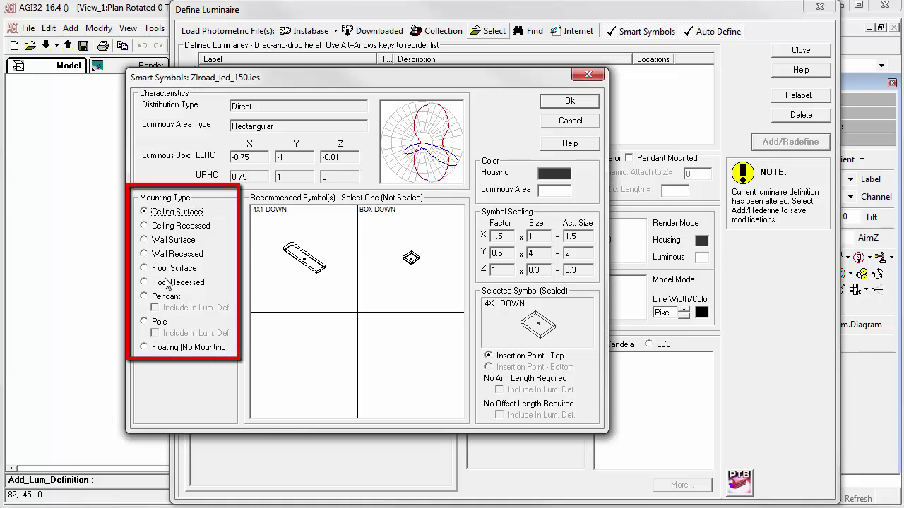
{"action": "left_click", "coordinate": [160, 322]}
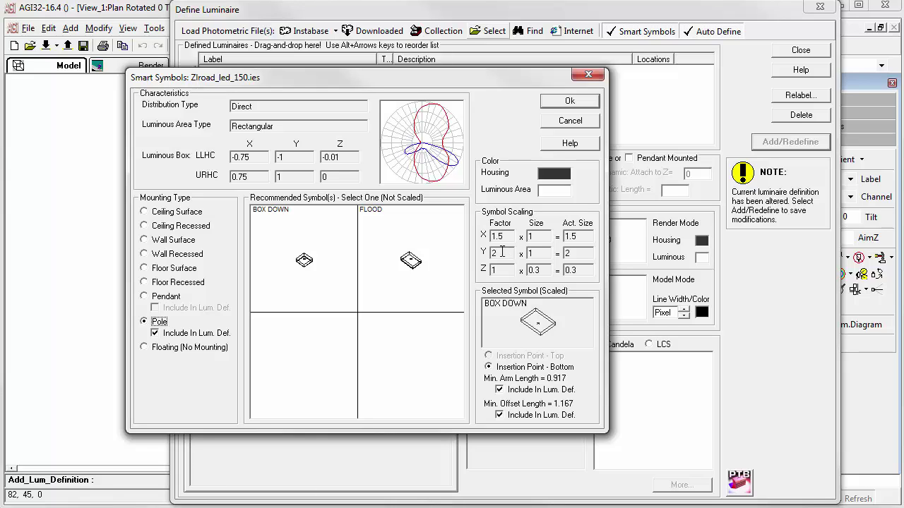
{"action": "double_click", "coordinate": [327, 265]}
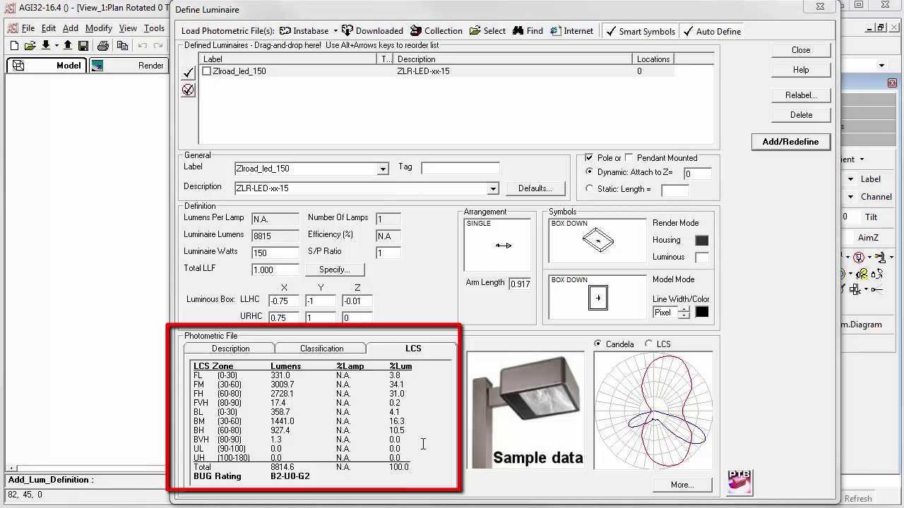
Review the photometric file's description, classification and LCS data, and examine its detailed polar candela curves
{"action": "left_click", "coordinate": [233, 350]}
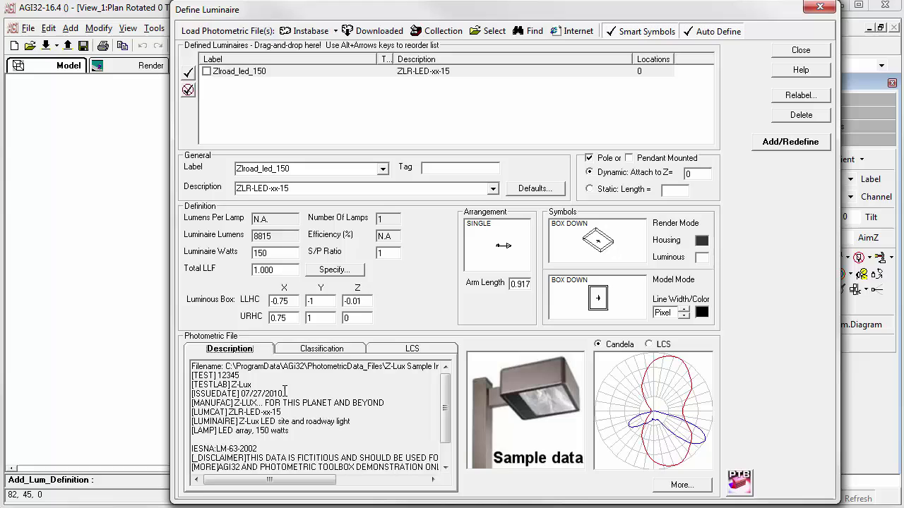
{"action": "left_click", "coordinate": [309, 351]}
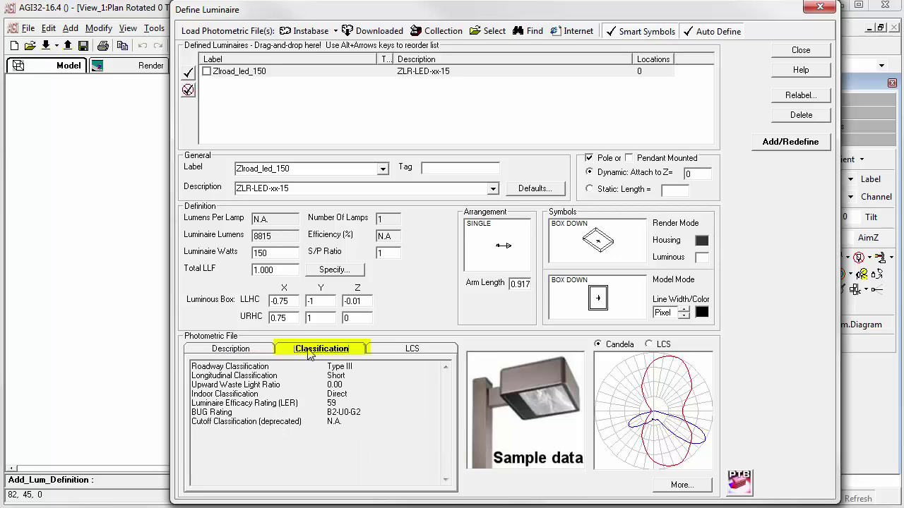
{"action": "left_click", "coordinate": [387, 351]}
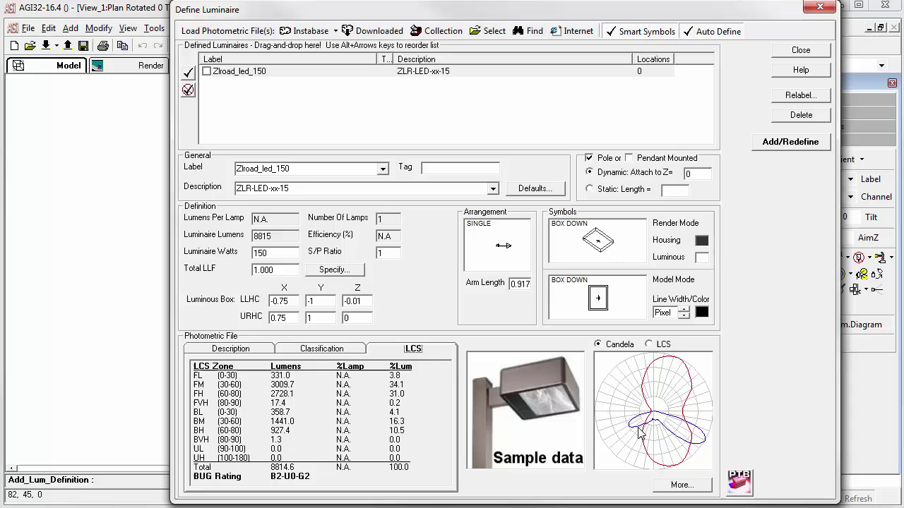
{"action": "left_click", "coordinate": [700, 487]}
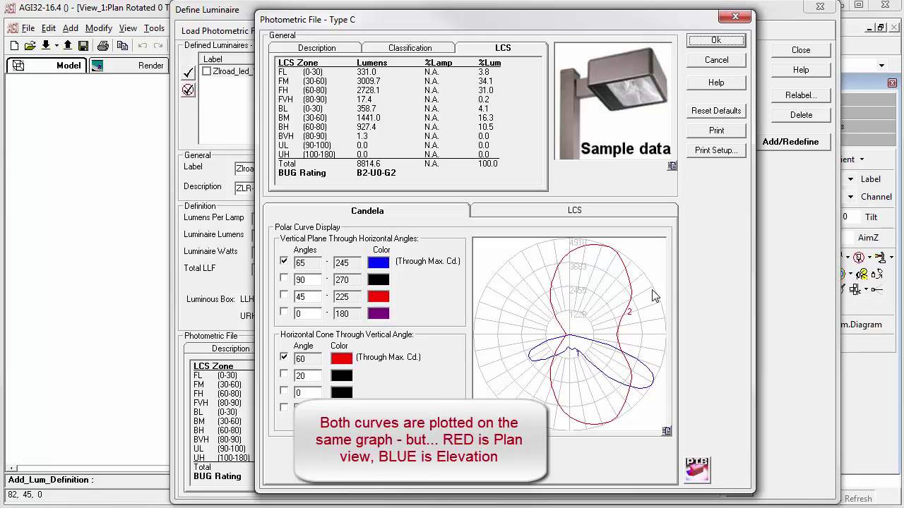
{"action": "left_click", "coordinate": [609, 247]}
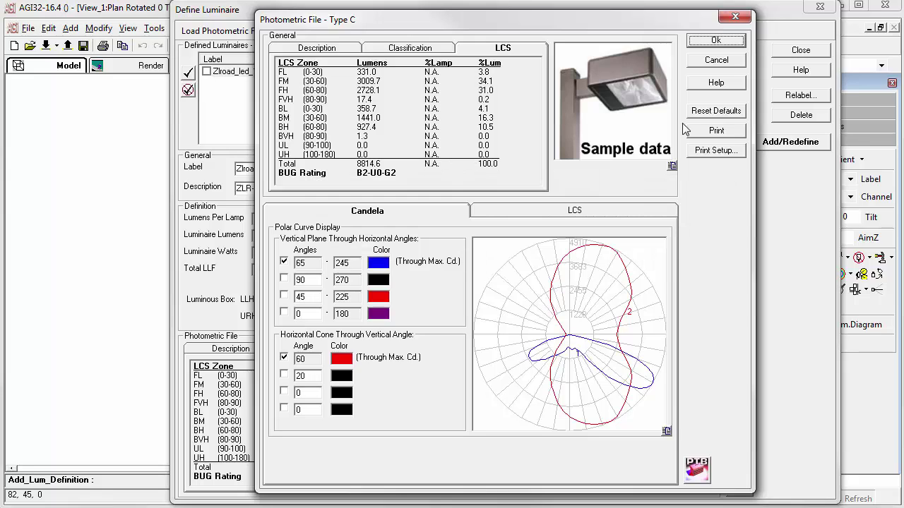
{"action": "left_click", "coordinate": [711, 62]}
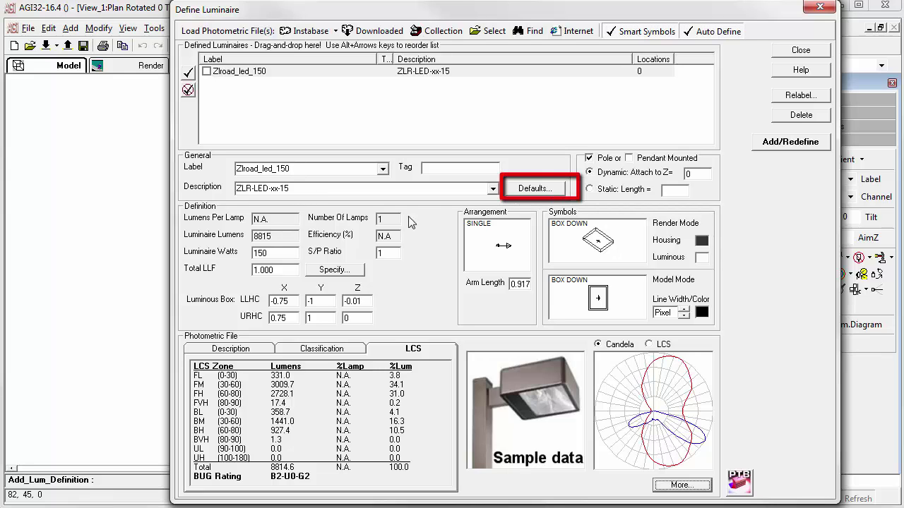
Check the default label and description options, and add a luminaire definition labelled A
{"action": "left_click", "coordinate": [537, 192]}
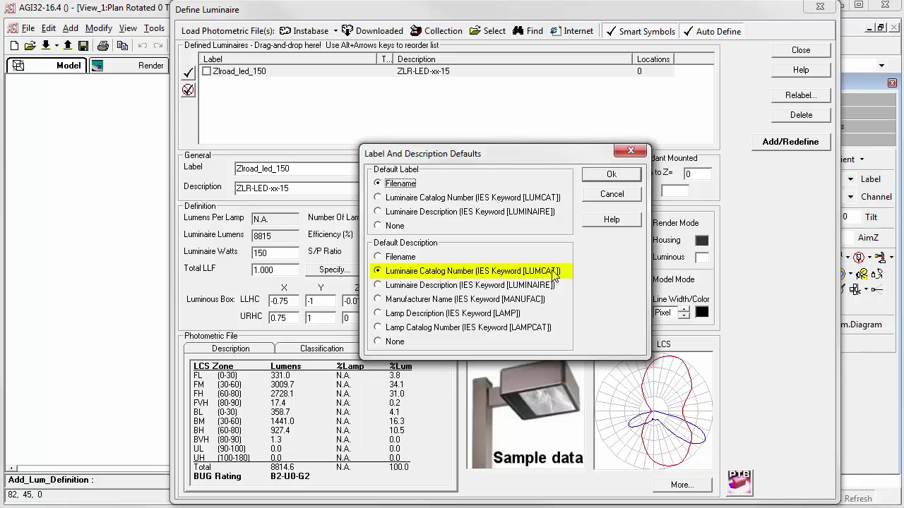
{"action": "left_click", "coordinate": [607, 197]}
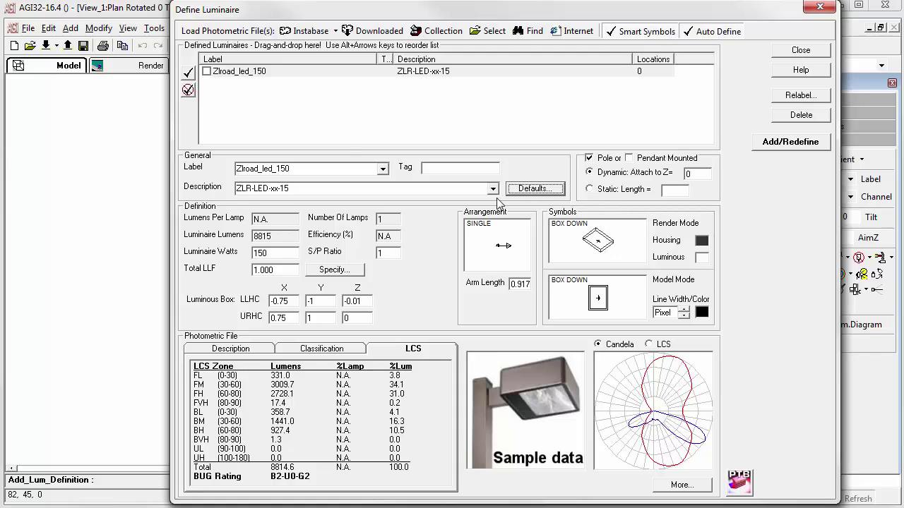
{"action": "double_click", "coordinate": [311, 171]}
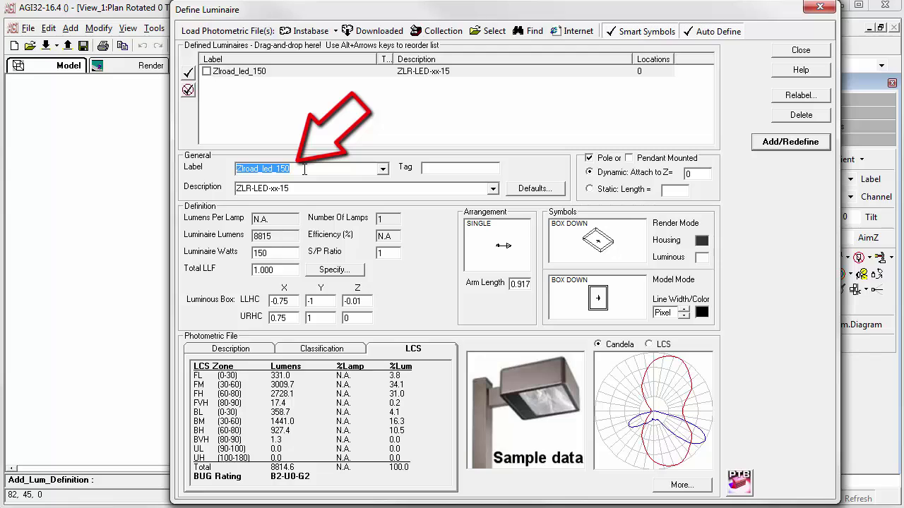
{"action": "type", "text": "A"}
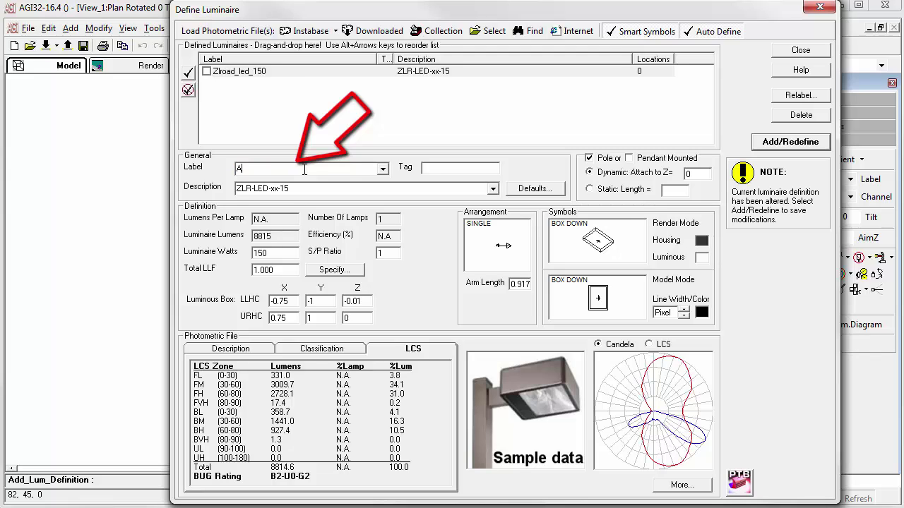
{"action": "left_click", "coordinate": [784, 143]}
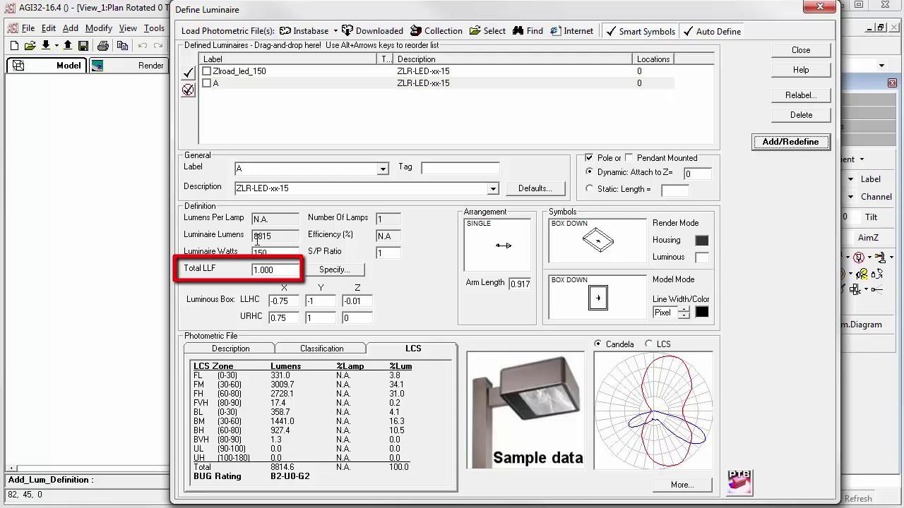
Set luminaire A's total light loss factor to .8 and its arm length to 1
{"action": "double_click", "coordinate": [285, 272]}
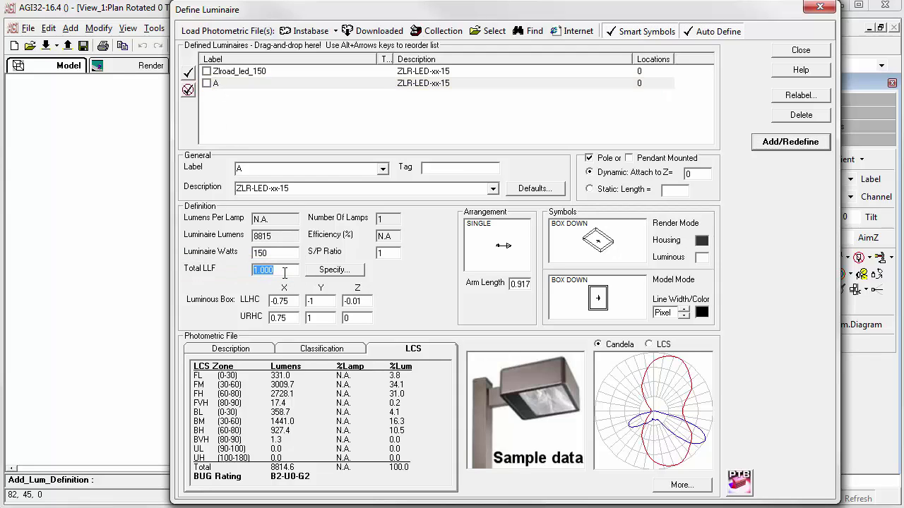
{"action": "left_click", "coordinate": [332, 269]}
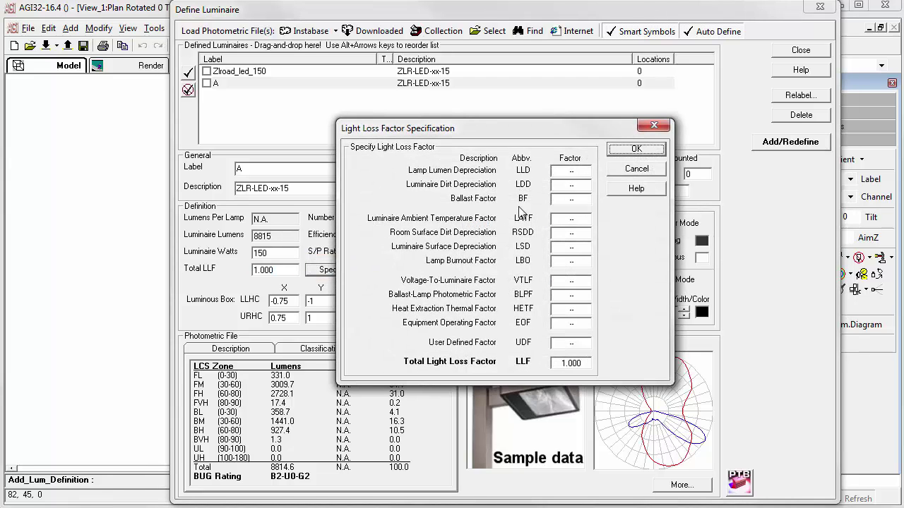
{"action": "left_click", "coordinate": [636, 169]}
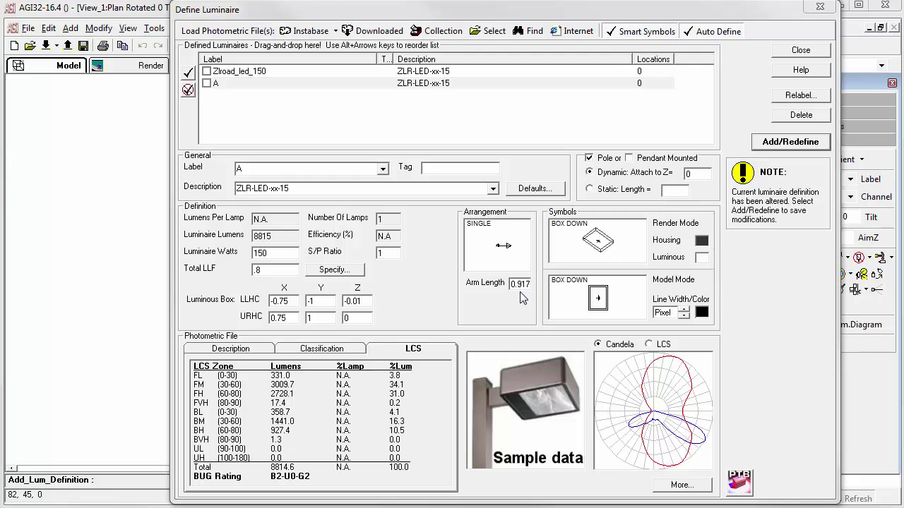
{"action": "double_click", "coordinate": [524, 283]}
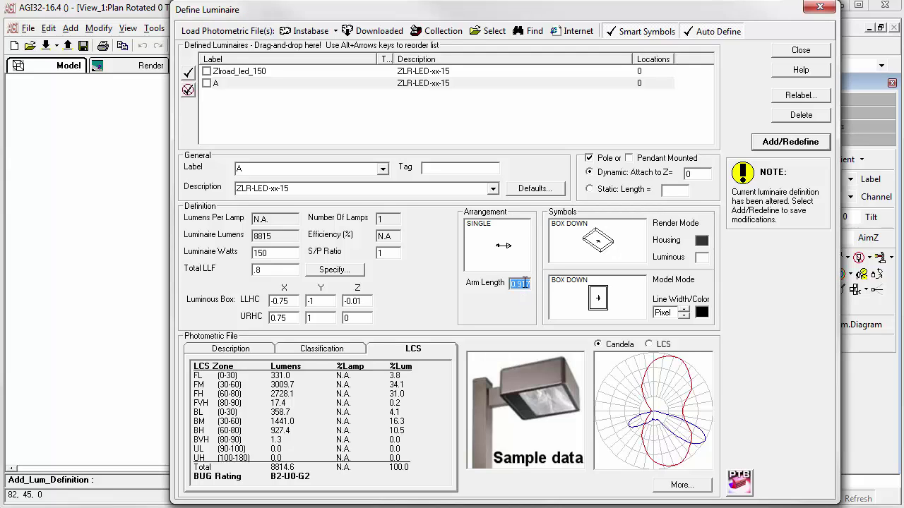
{"action": "type", "text": "1"}
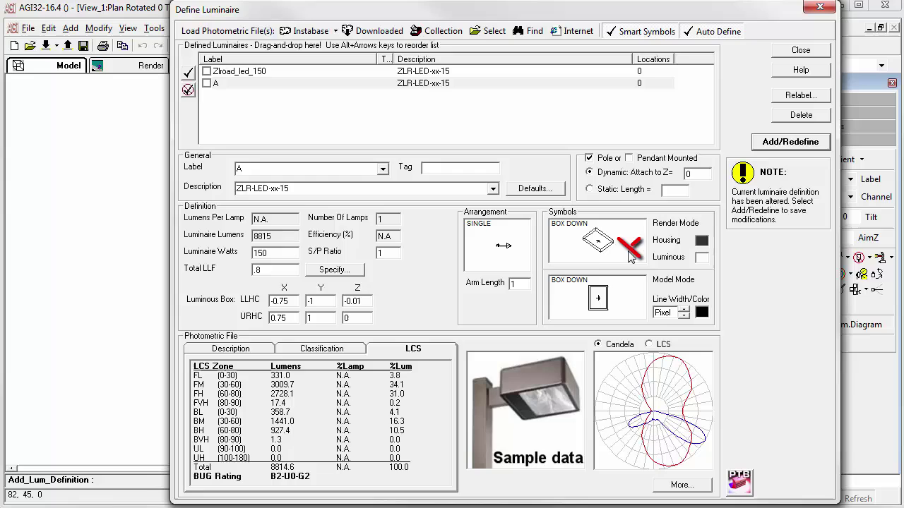
Check the render symbol's settings, and set the model mode symbol's colour to red with a line width of 0.5
{"action": "left_click", "coordinate": [625, 220]}
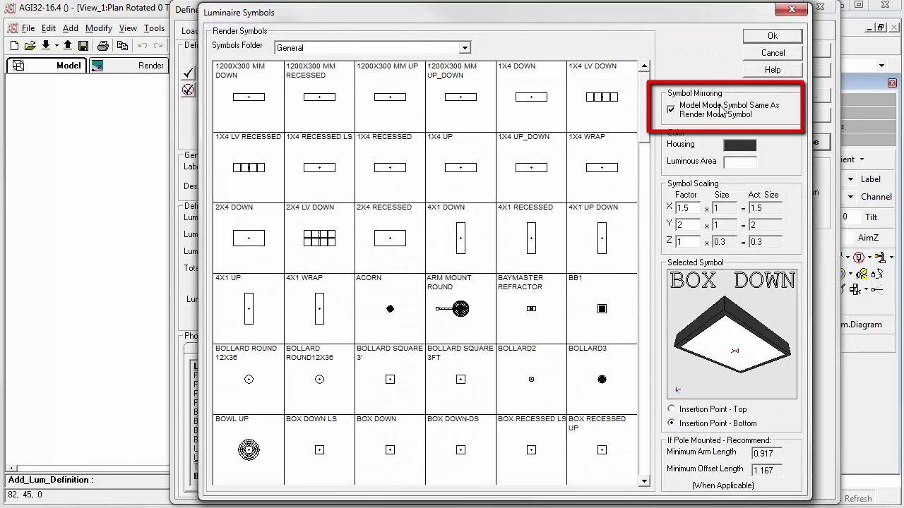
{"action": "left_click", "coordinate": [761, 37]}
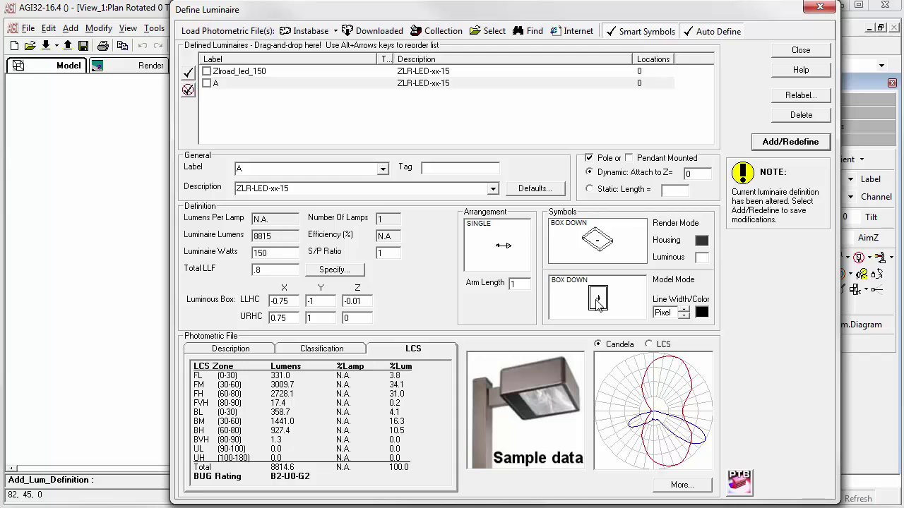
{"action": "left_click_drag", "start_coordinate": [595, 300], "coordinate": [701, 312]}
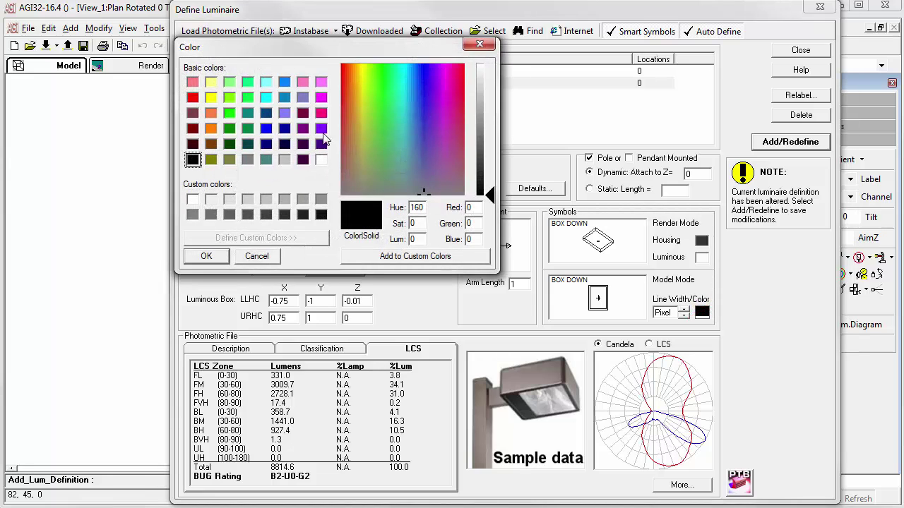
{"action": "left_click", "coordinate": [192, 97]}
{"action": "left_click", "coordinate": [206, 256]}
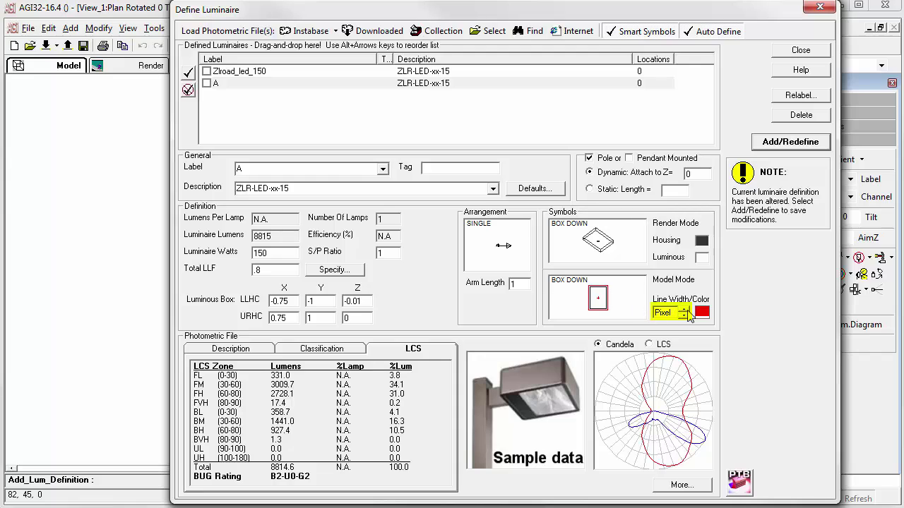
{"action": "left_click", "coordinate": [683, 309]}
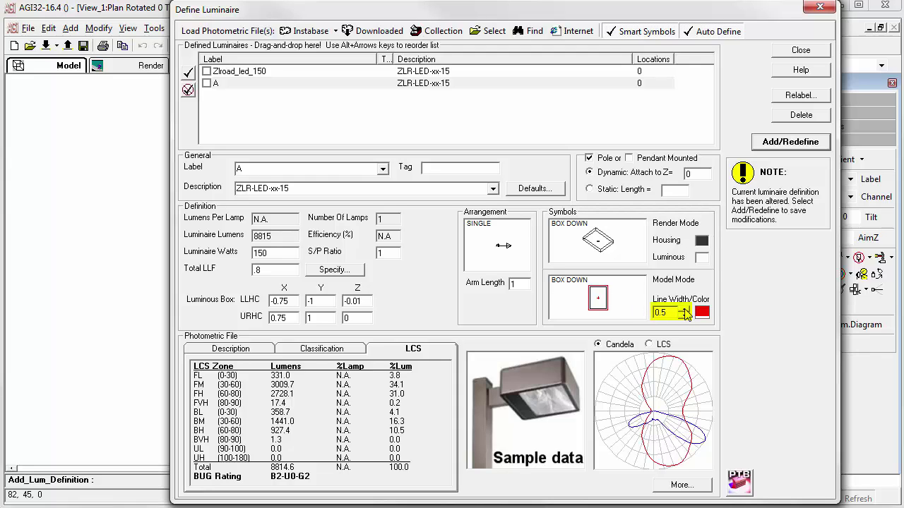
Examine the model mode symbol's library, mirroring, scaling factors and insertion point, comparing its size with luminaire A's luminous box
{"action": "left_click", "coordinate": [628, 310]}
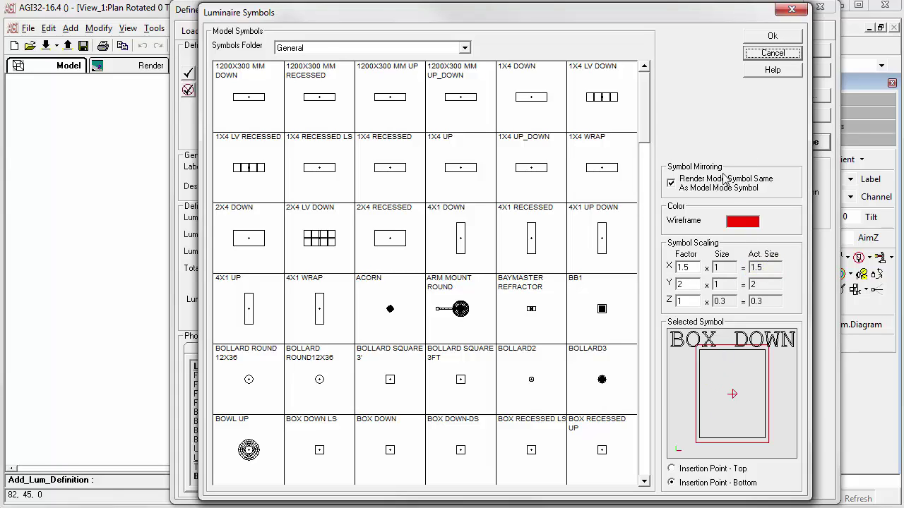
{"action": "left_click", "coordinate": [770, 54]}
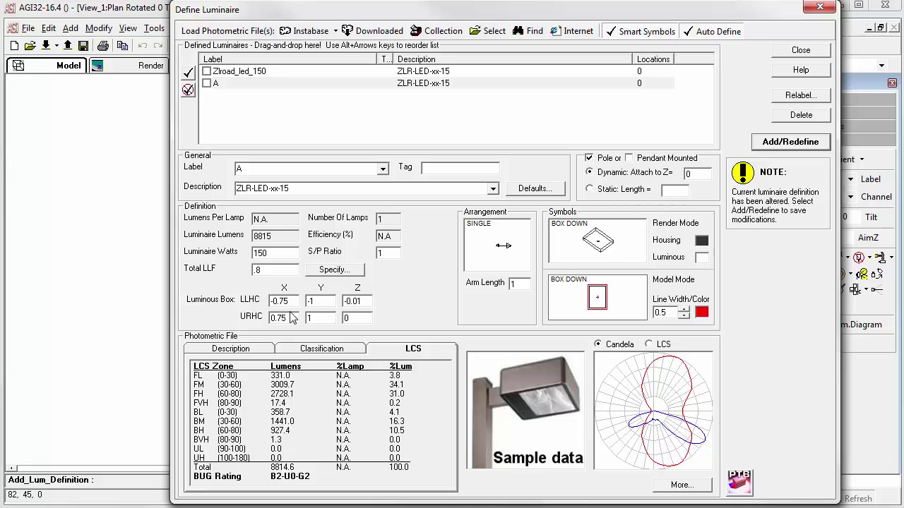
{"action": "left_click", "coordinate": [596, 296]}
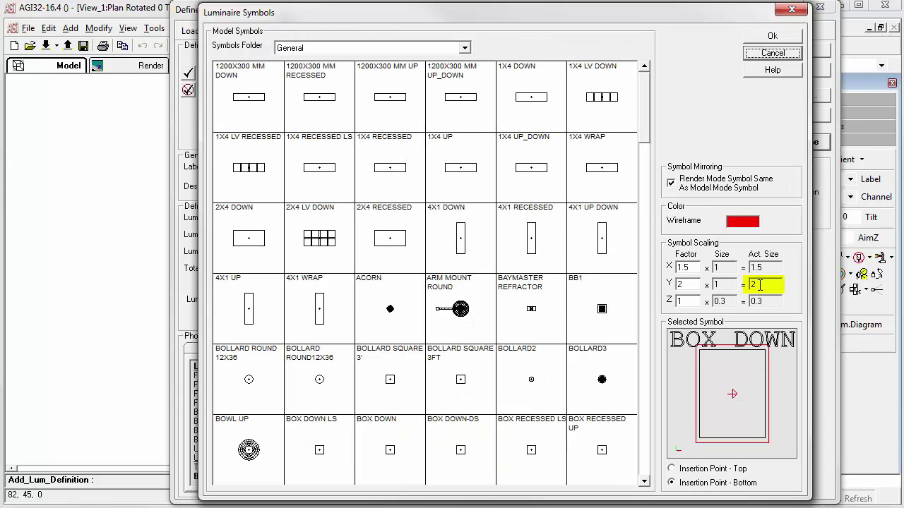
{"action": "left_click", "coordinate": [773, 53]}
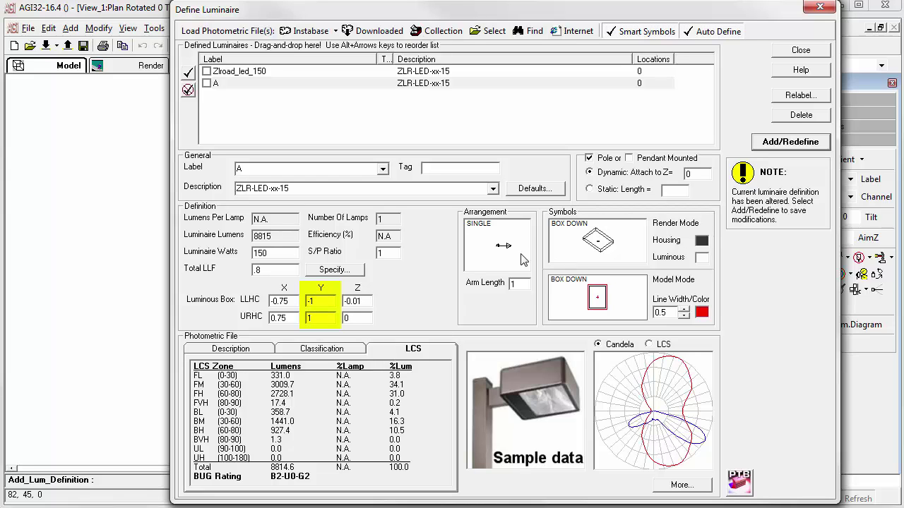
{"action": "left_click", "coordinate": [594, 300]}
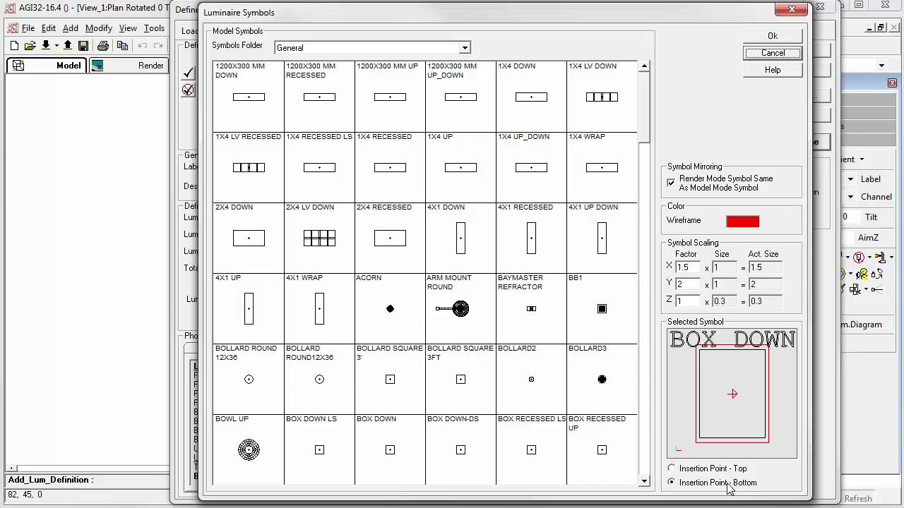
{"action": "left_click", "coordinate": [772, 35]}
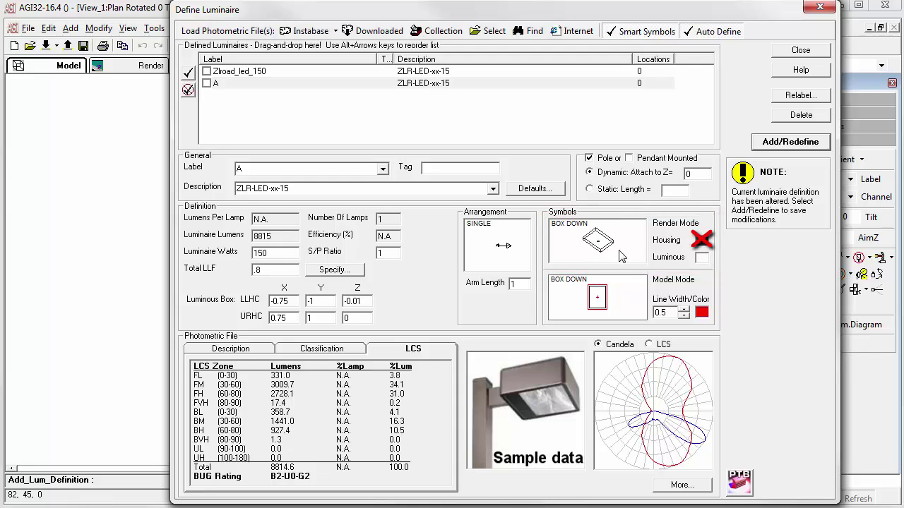
Check the render mode housing and luminous colour options, and save the modified definition of luminaire A
{"action": "left_click", "coordinate": [701, 241]}
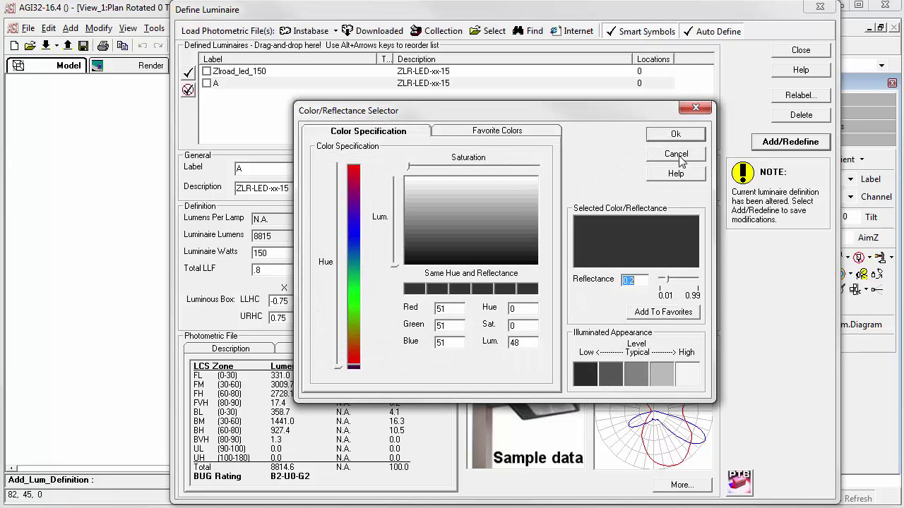
{"action": "left_click", "coordinate": [675, 154]}
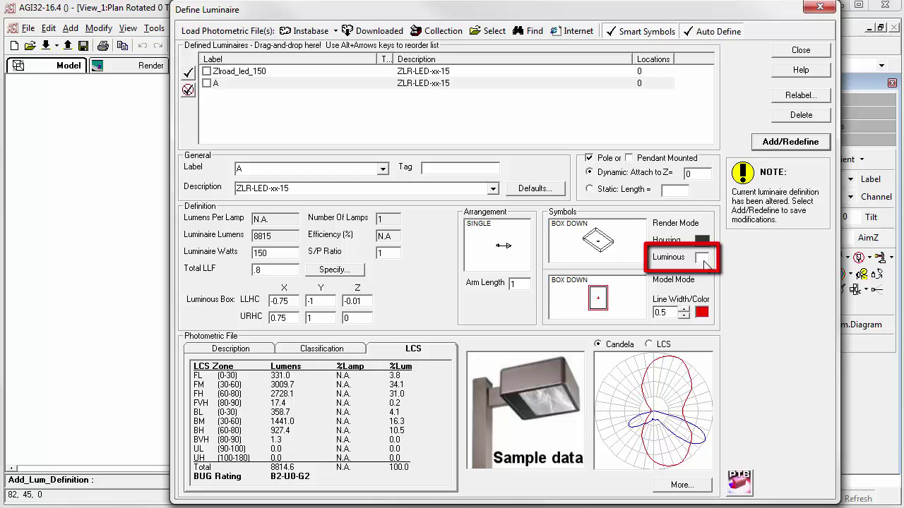
{"action": "left_click", "coordinate": [702, 259]}
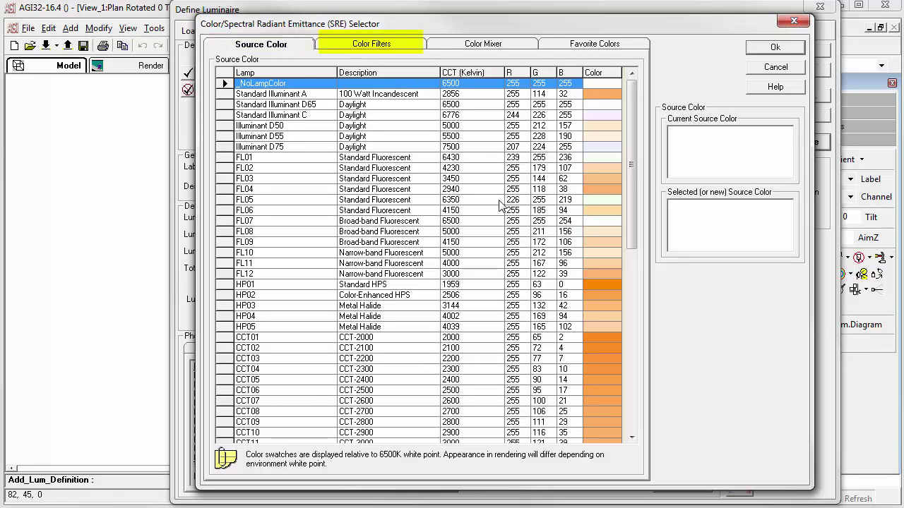
{"action": "left_click", "coordinate": [408, 46]}
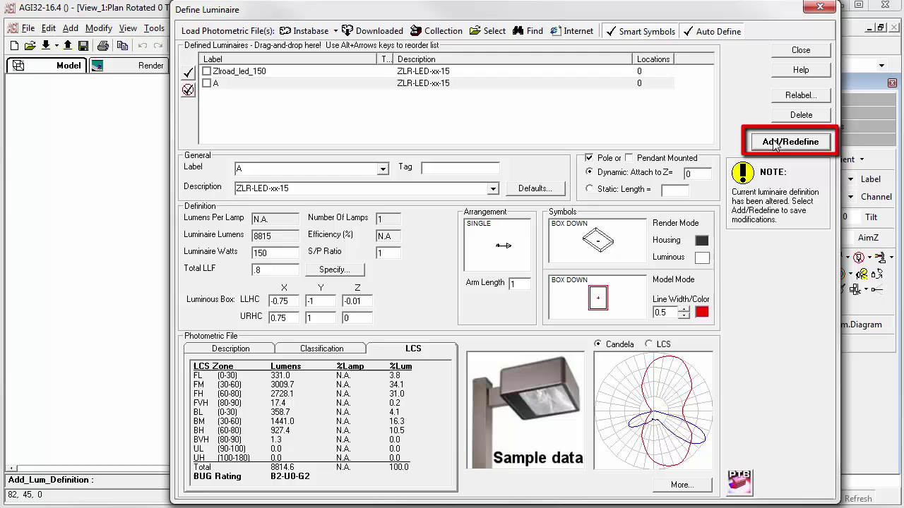
{"action": "left_click", "coordinate": [775, 145]}
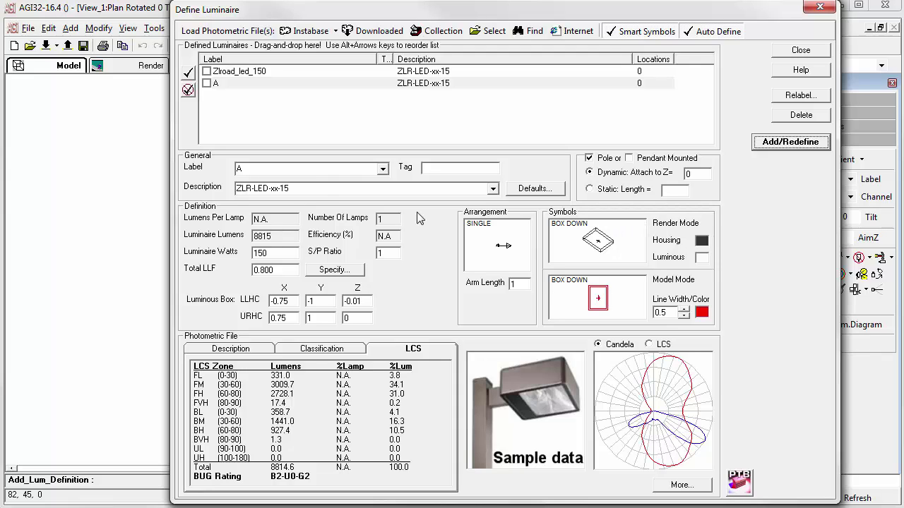
Change the definition's label to AA and its arrangement to BACK-BACK
{"action": "double_click", "coordinate": [260, 169]}
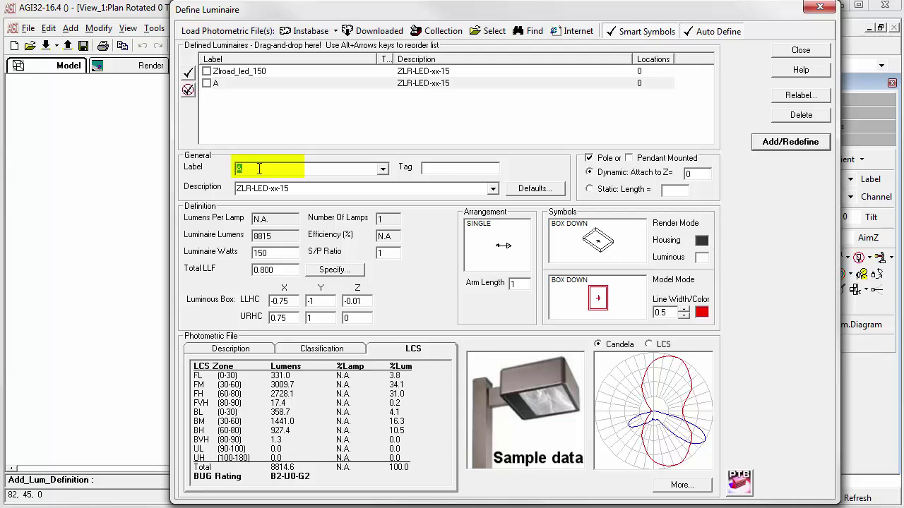
{"action": "type", "text": "A"}
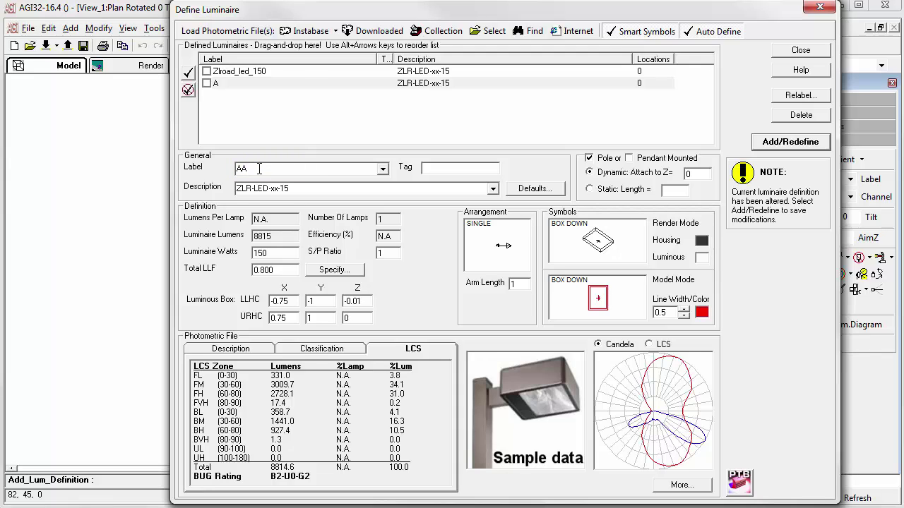
{"action": "left_click", "coordinate": [499, 260]}
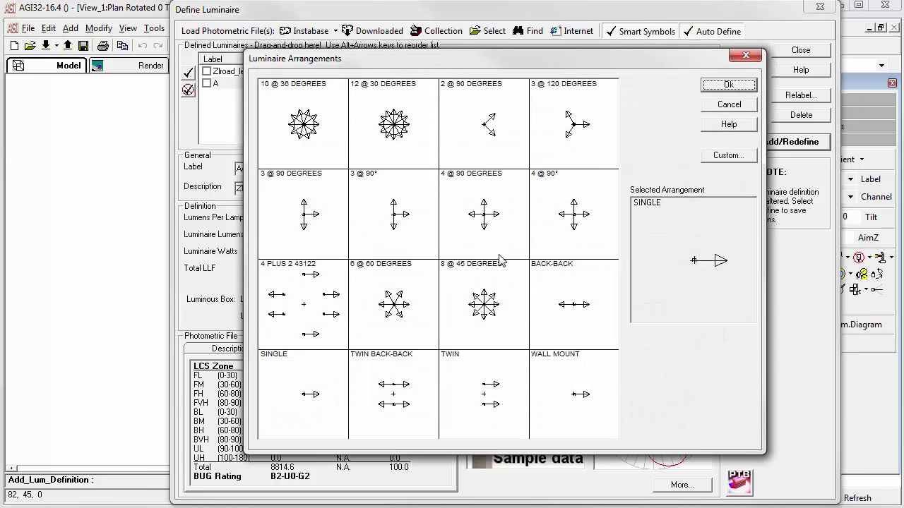
{"action": "left_click", "coordinate": [572, 308]}
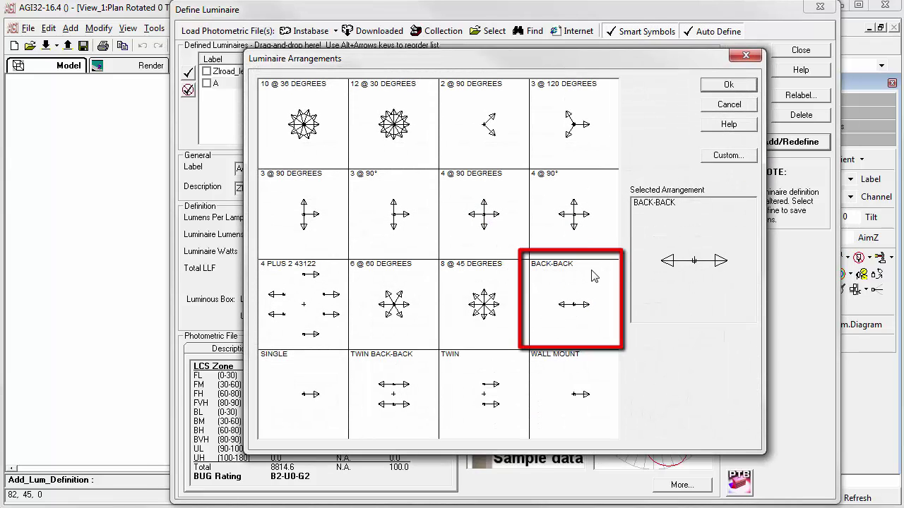
{"action": "left_click", "coordinate": [715, 88]}
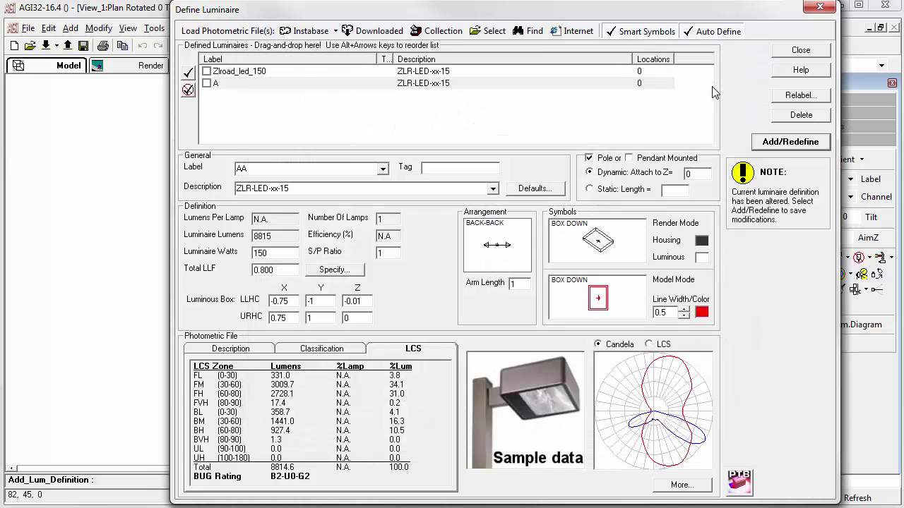
Set the model mode symbol's colour to blue and add AA as a new luminaire definition
{"action": "left_click", "coordinate": [701, 312]}
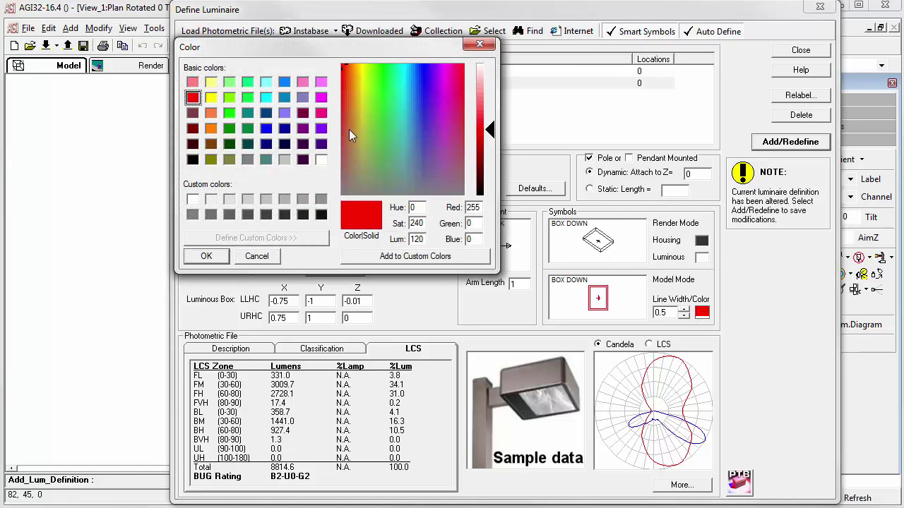
{"action": "left_click", "coordinate": [266, 128]}
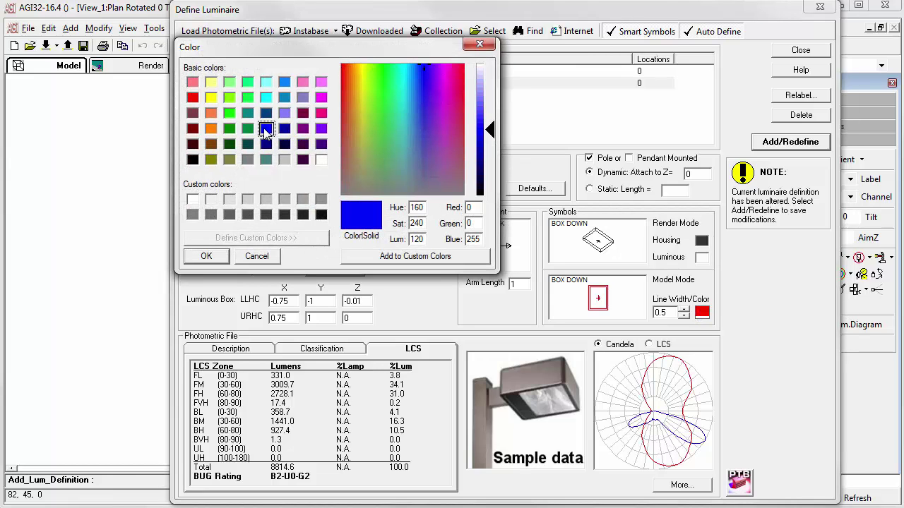
{"action": "left_click", "coordinate": [207, 257]}
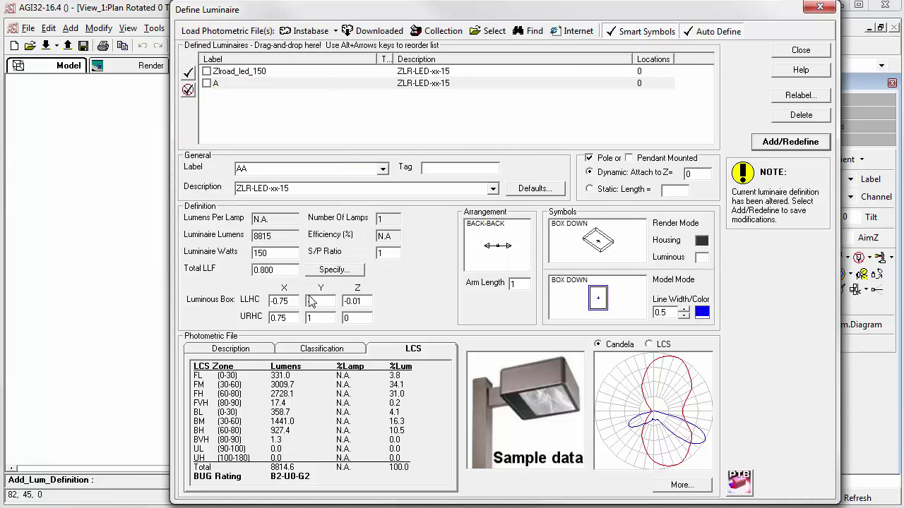
{"action": "left_click", "coordinate": [770, 147]}
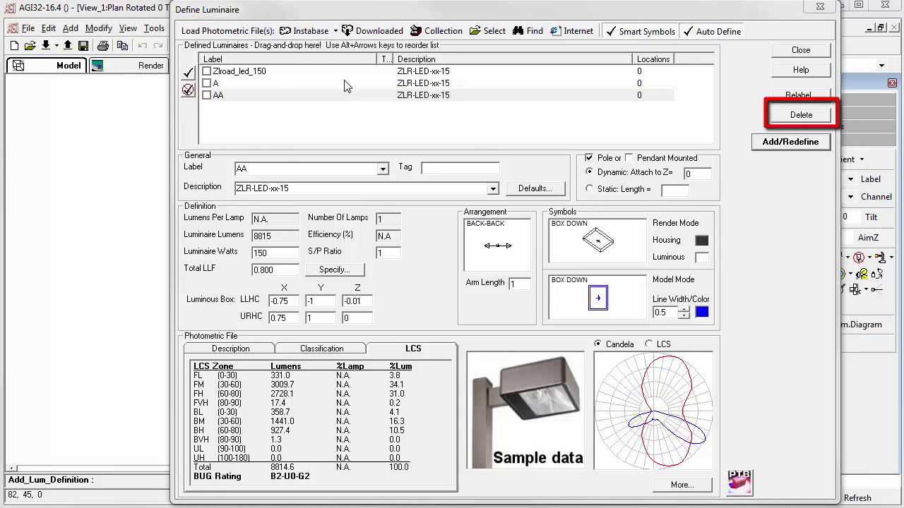
Delete the Zlroad_led_150 luminaire from the defined luminaires
{"action": "left_click", "coordinate": [411, 74]}
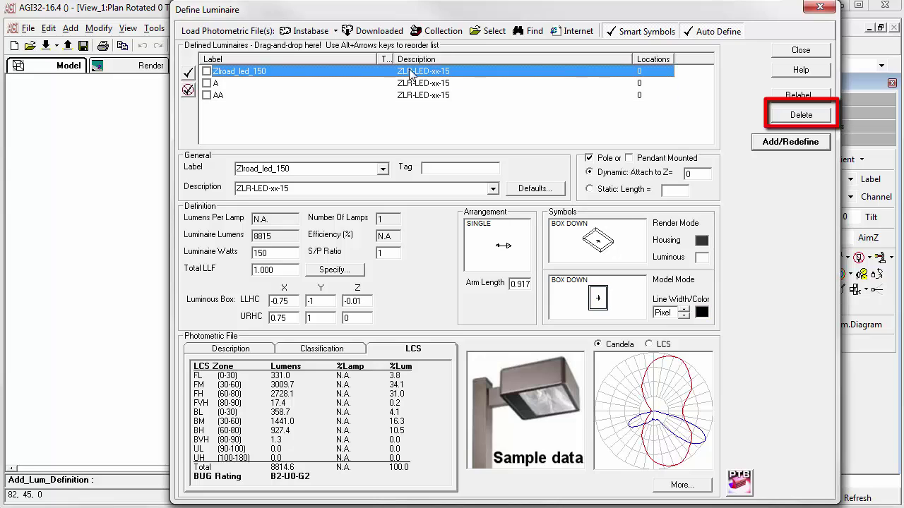
{"action": "left_click", "coordinate": [793, 119]}
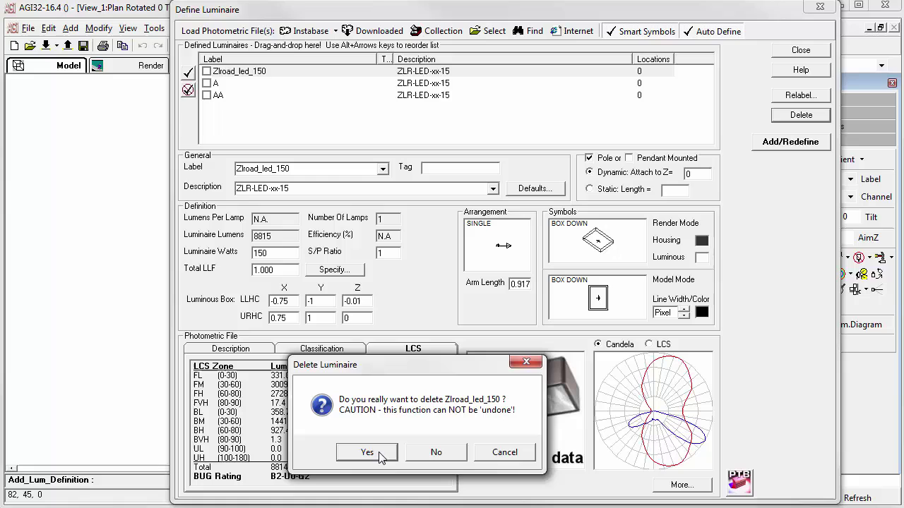
{"action": "left_click", "coordinate": [367, 452]}
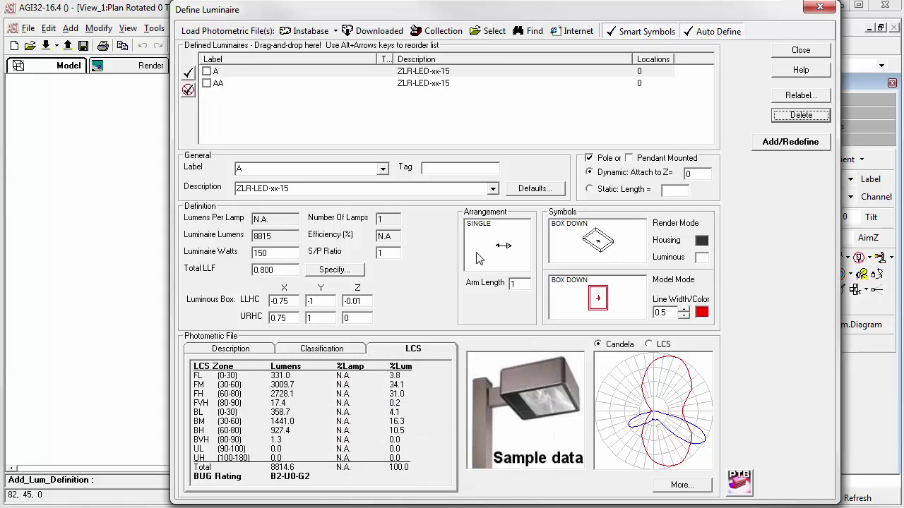
Check the relabel option for luminaire A without entering a new label
{"action": "left_click", "coordinate": [450, 72]}
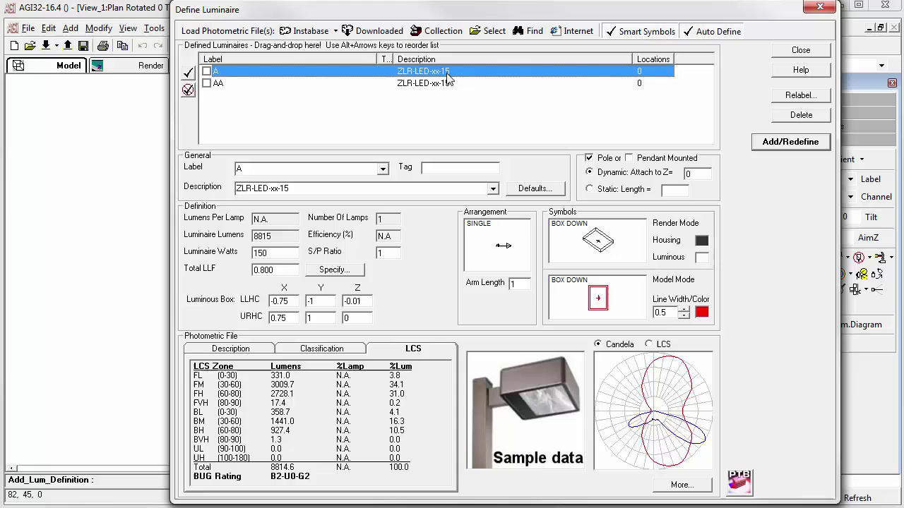
{"action": "left_click", "coordinate": [800, 95]}
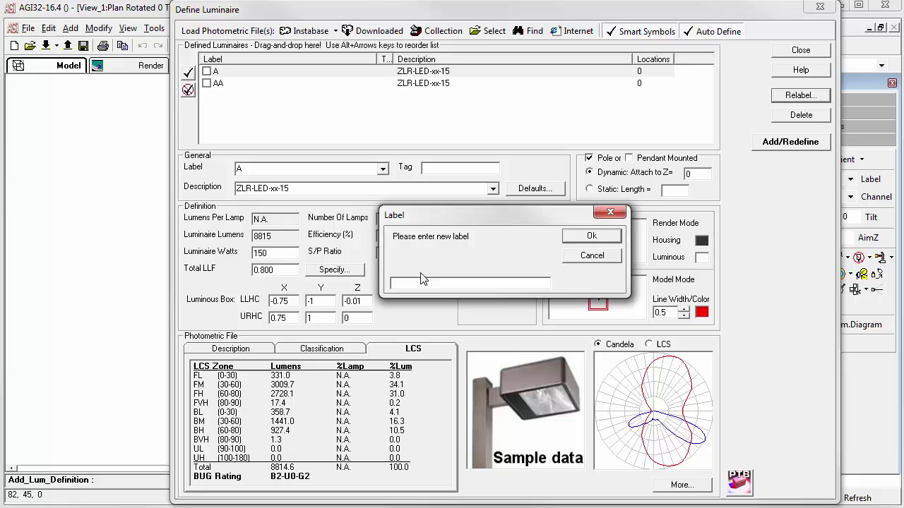
{"action": "left_click", "coordinate": [592, 255]}
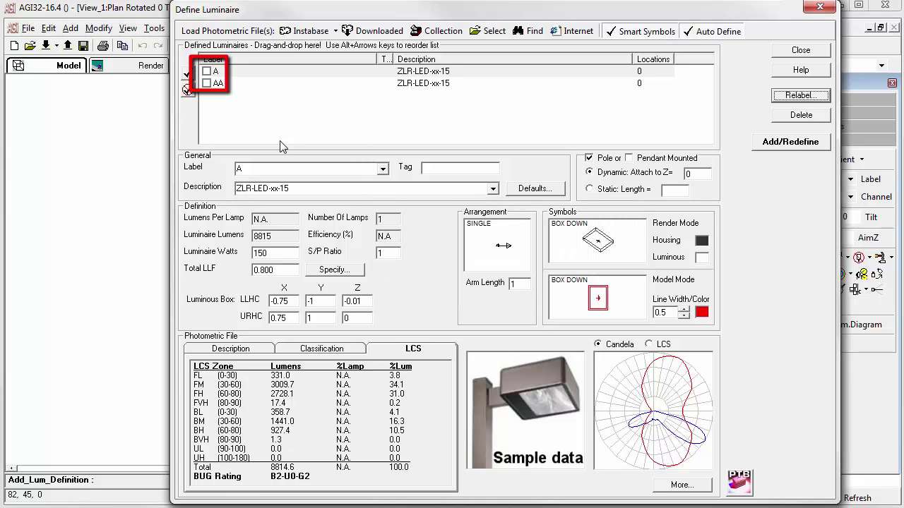
Mark luminaires A and AA and open them in PTB
{"action": "left_click", "coordinate": [206, 72]}
{"action": "left_click", "coordinate": [206, 83]}
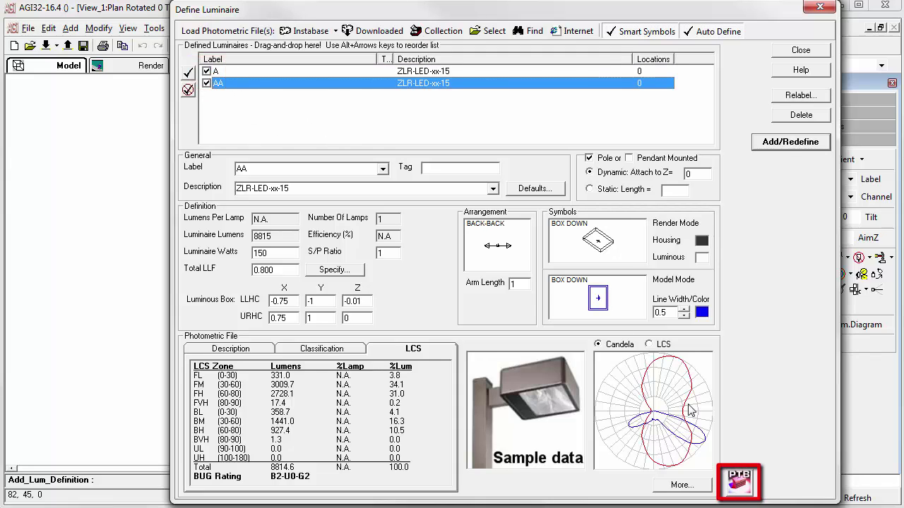
{"action": "left_click", "coordinate": [738, 483]}
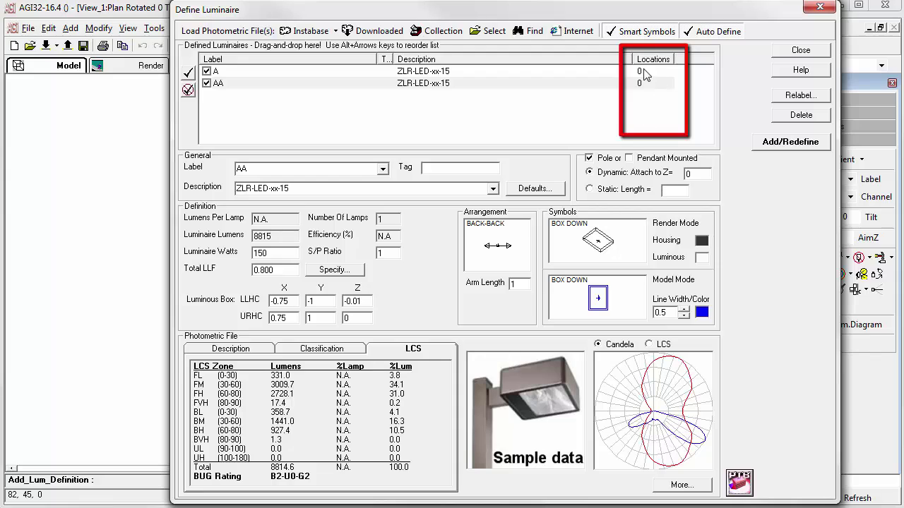
Reorder the defined luminaires by moving AA above A
{"action": "left_click", "coordinate": [303, 84]}
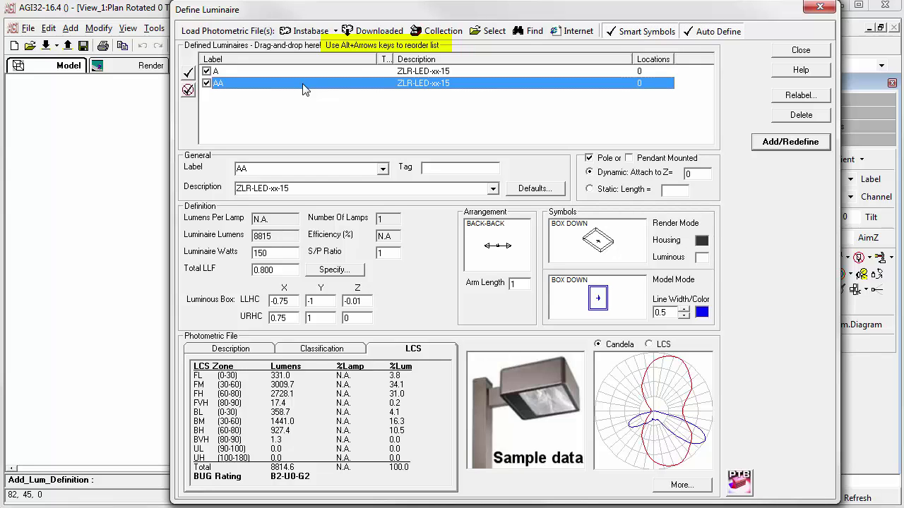
{"action": "key", "text": "alt+Up"}
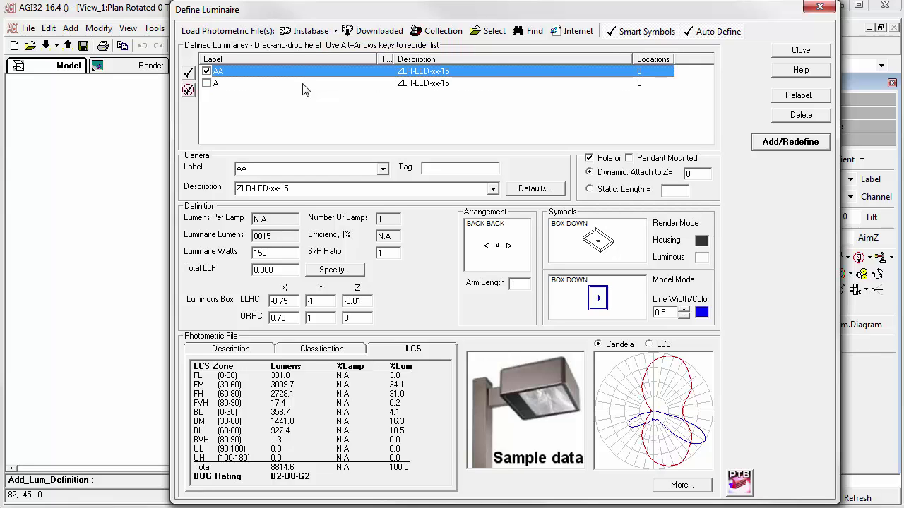